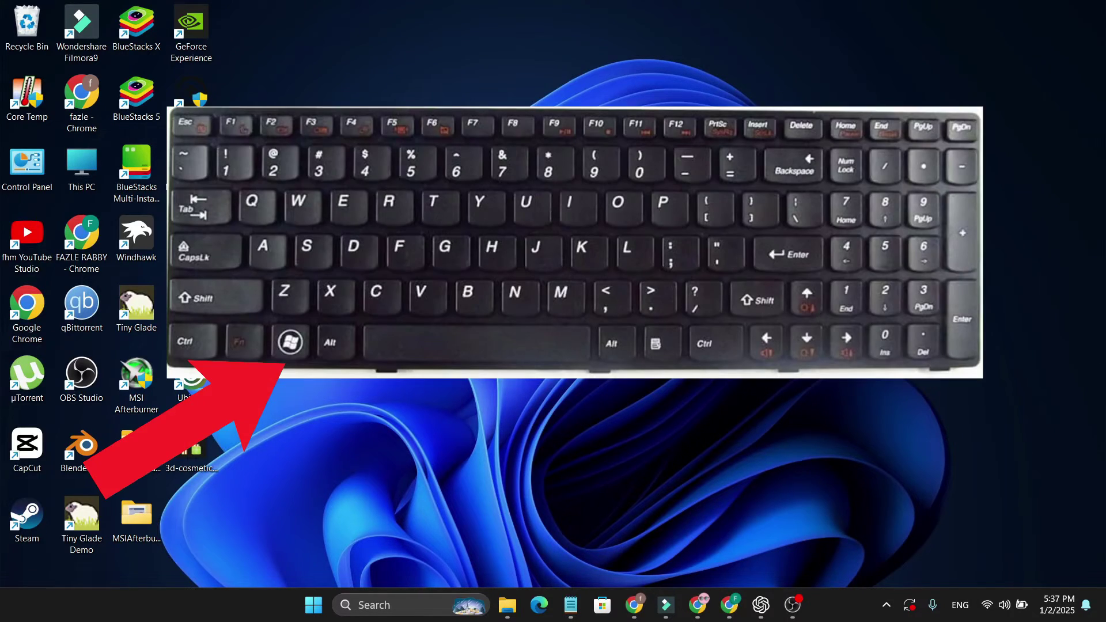
Search Start for 'touchpad' and open the Touchpad settings page.
key(super)
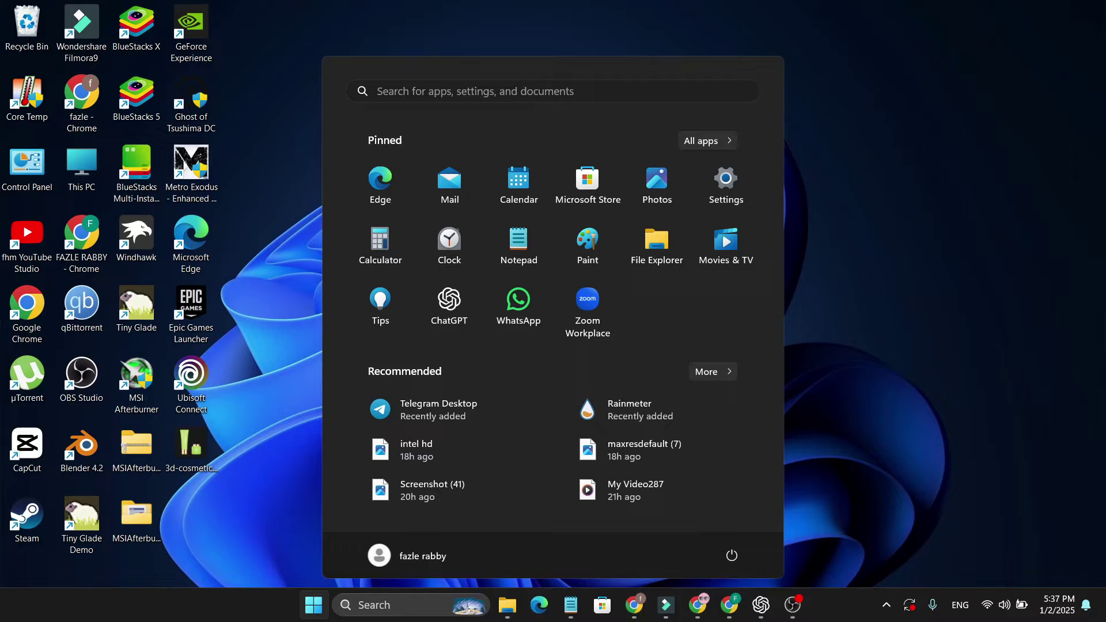
text(tou)
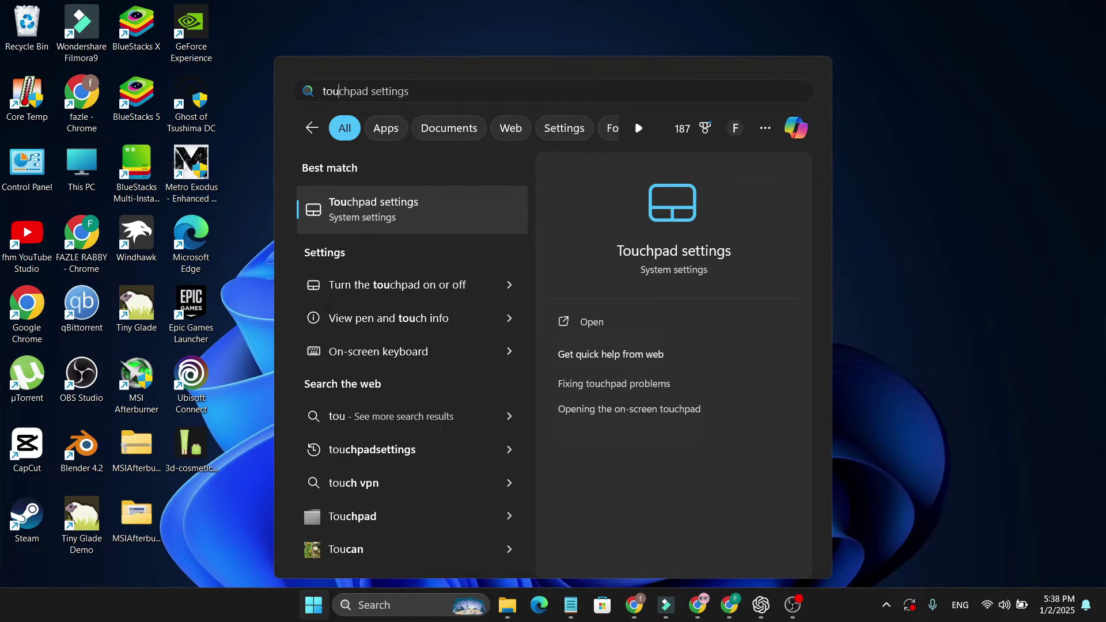
text(chpad)
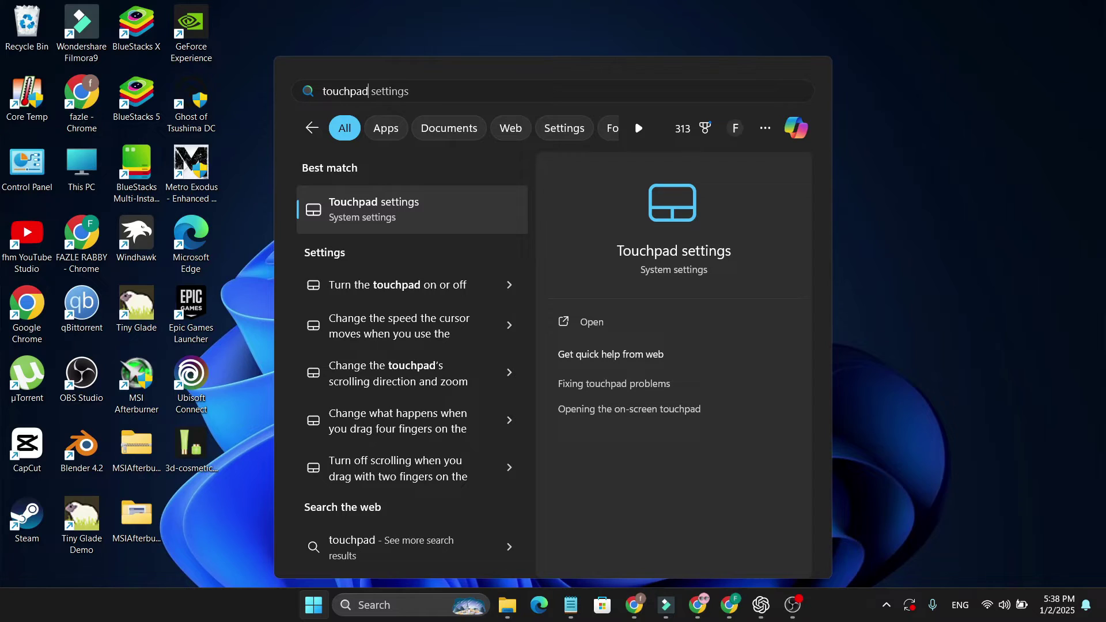
key(Down)
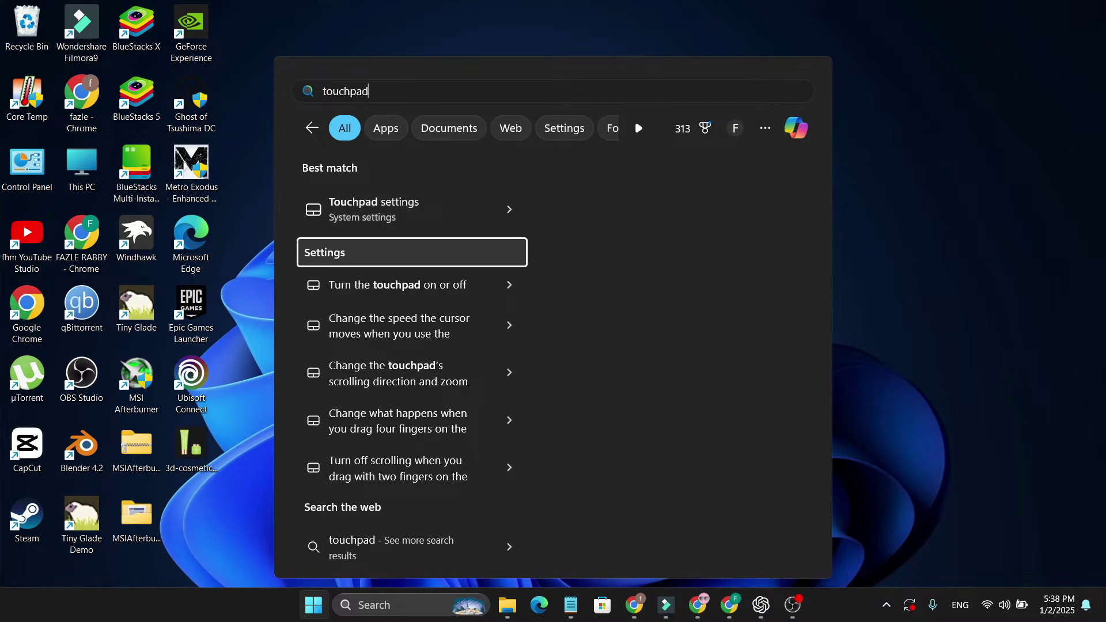
key(Up)
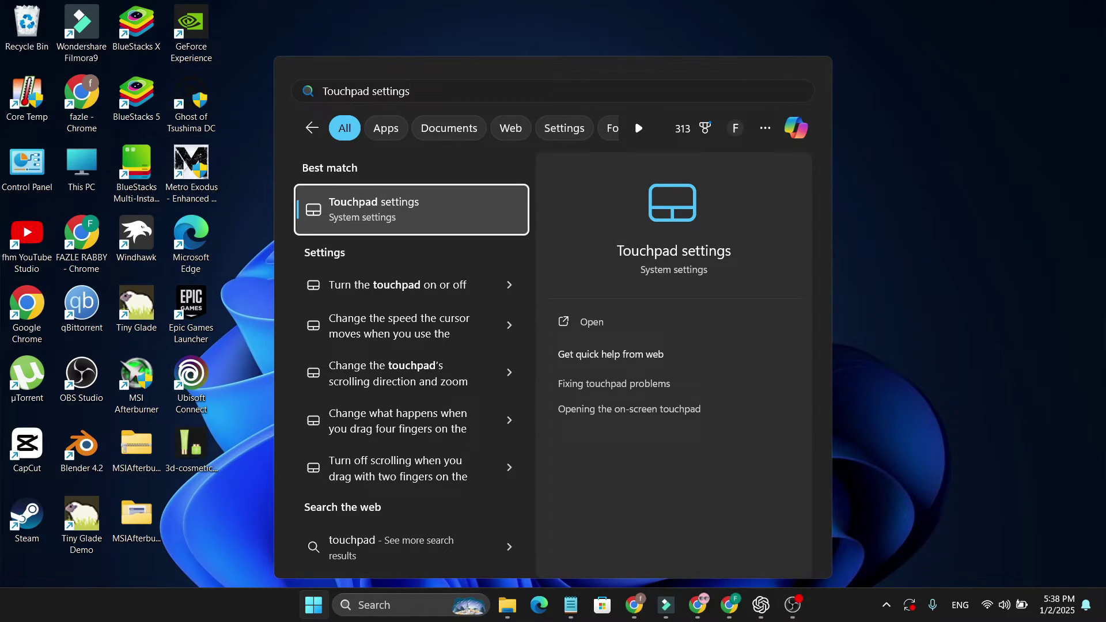
key(Return)
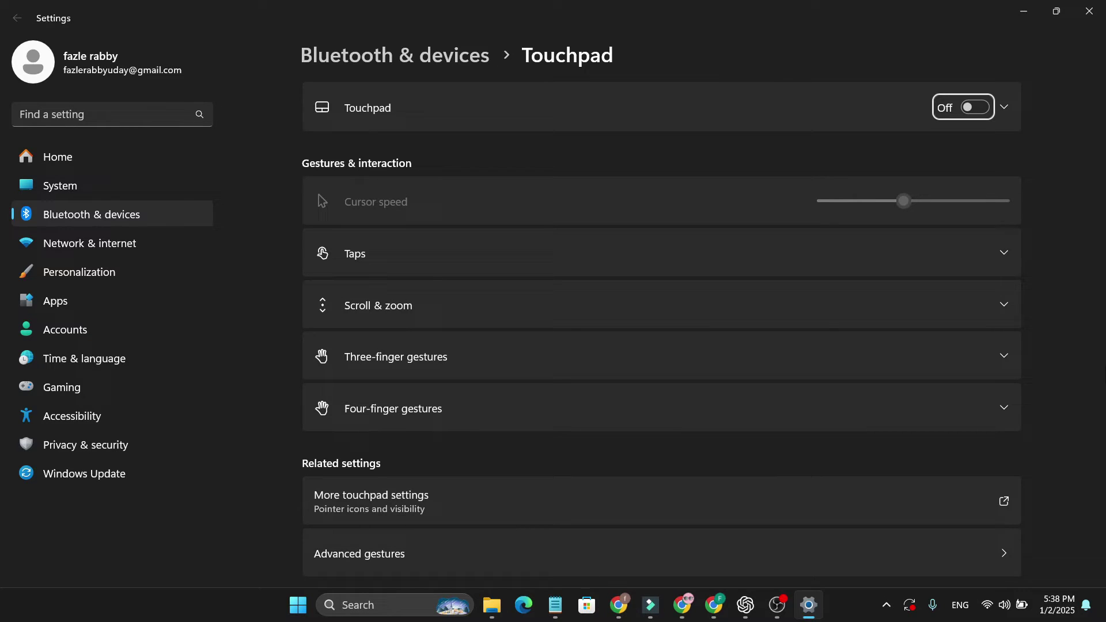
Turn the Touchpad toggle On to re-enable the touchpad and its cursor speed option.
key(space)
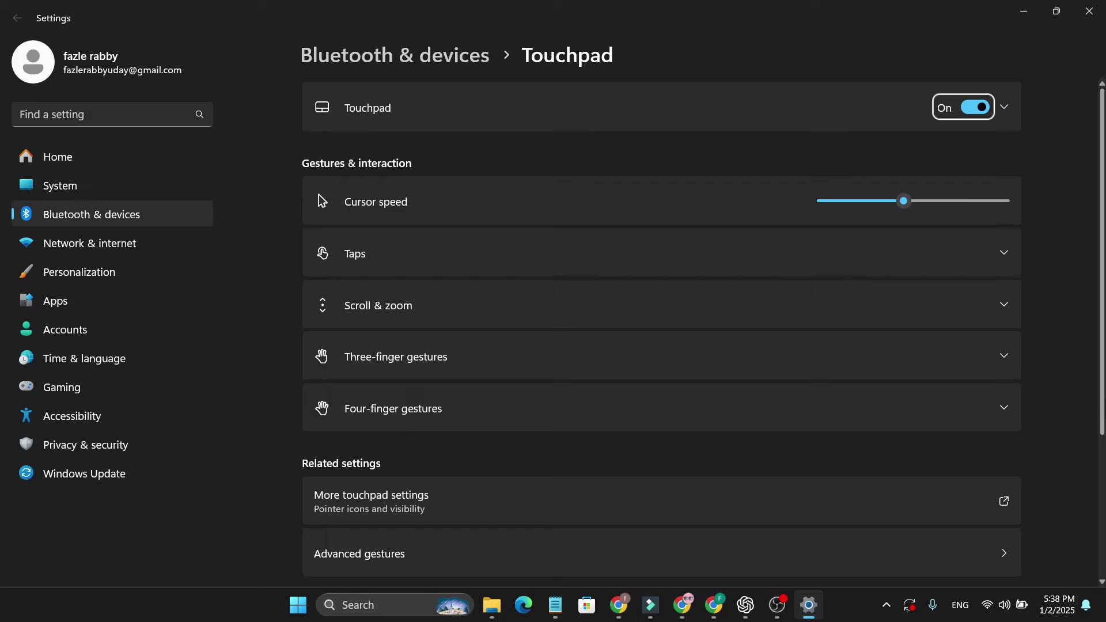
key(Tab)
key(Tab)
key(Tab)
key(Tab)
key(Tab)
key(Tab)
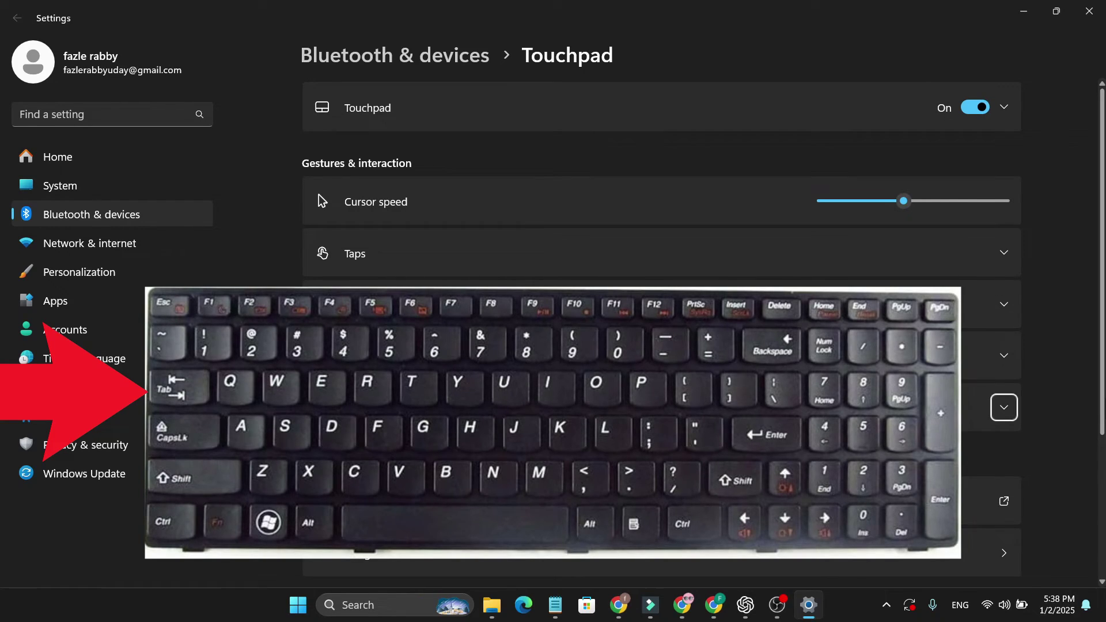
key(Tab)
key(Tab)
key(Tab)
key(Tab)
key(Tab)
key(Tab)
key(Tab)
key(Tab)
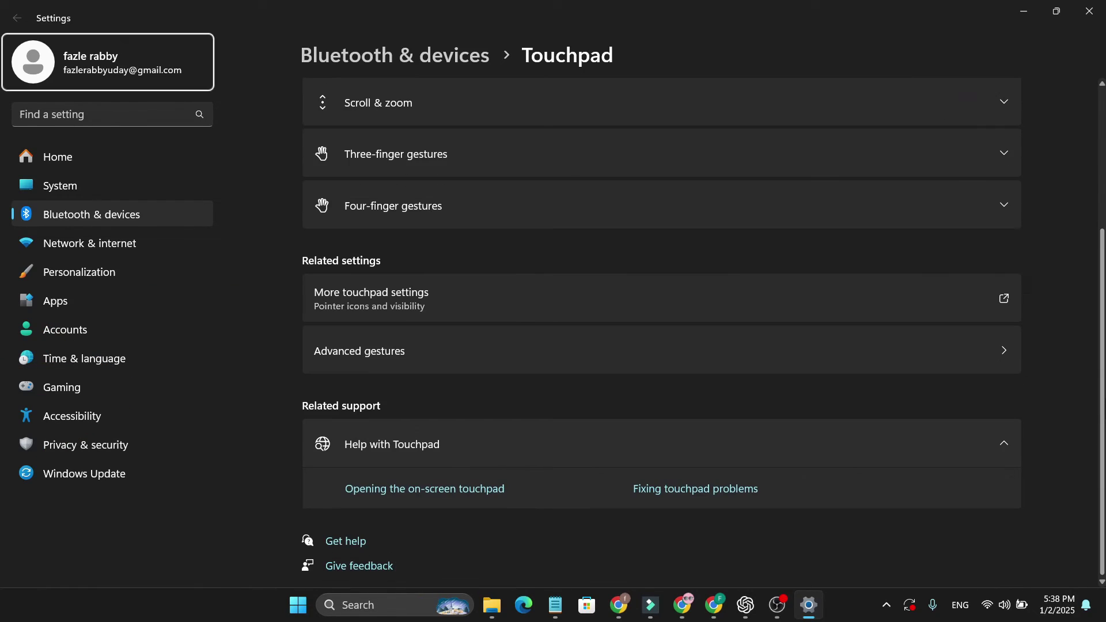
key(Tab)
key(Tab)
key(Tab)
key(Tab)
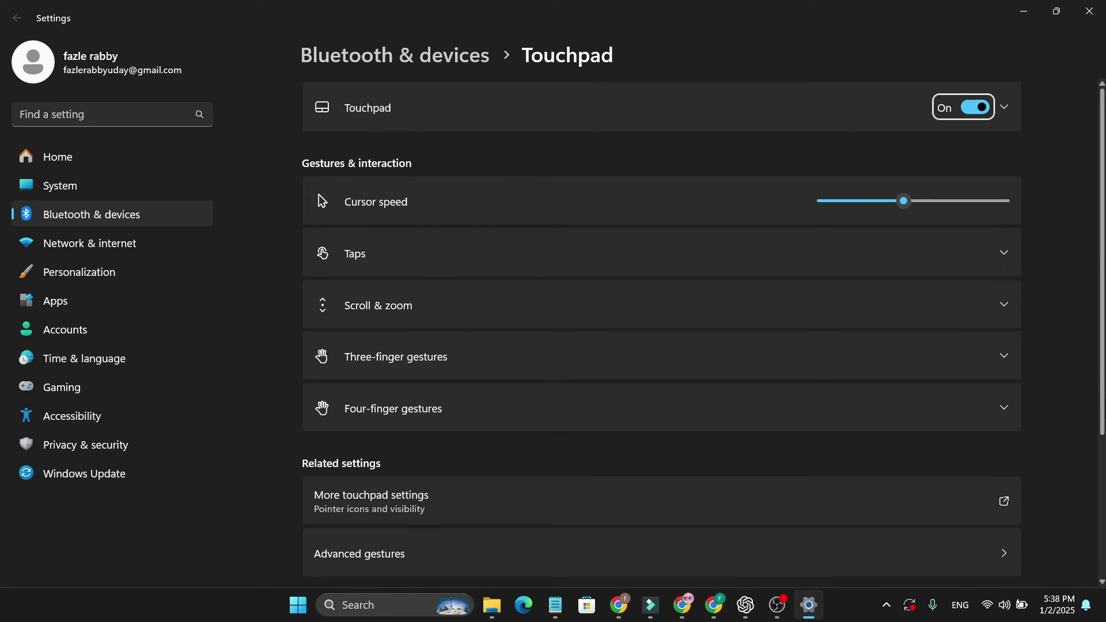
key(space)
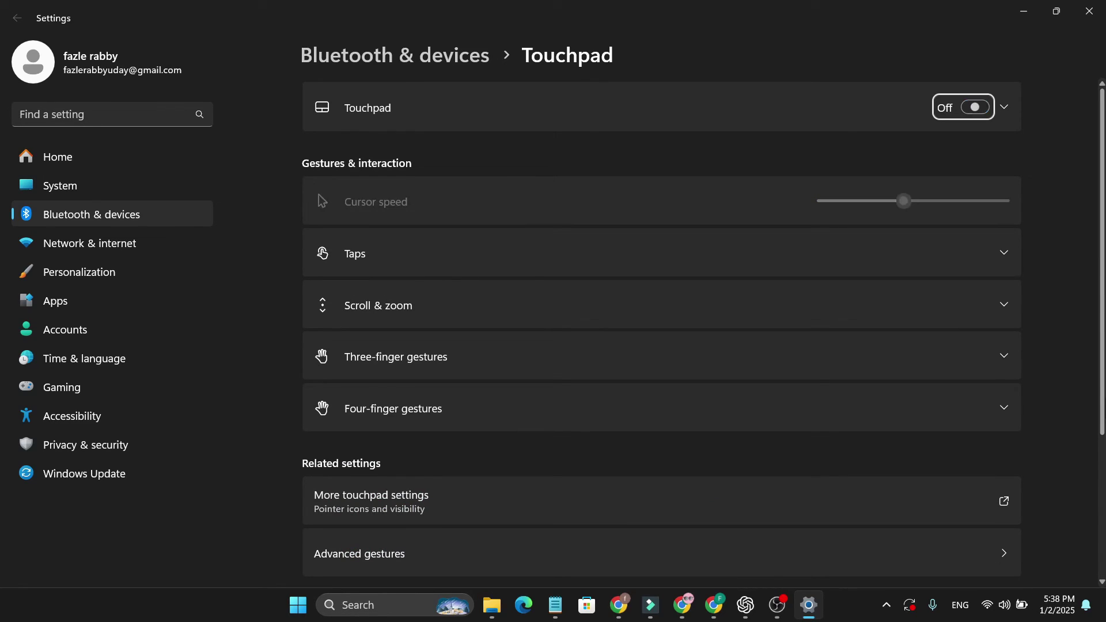
key(space)
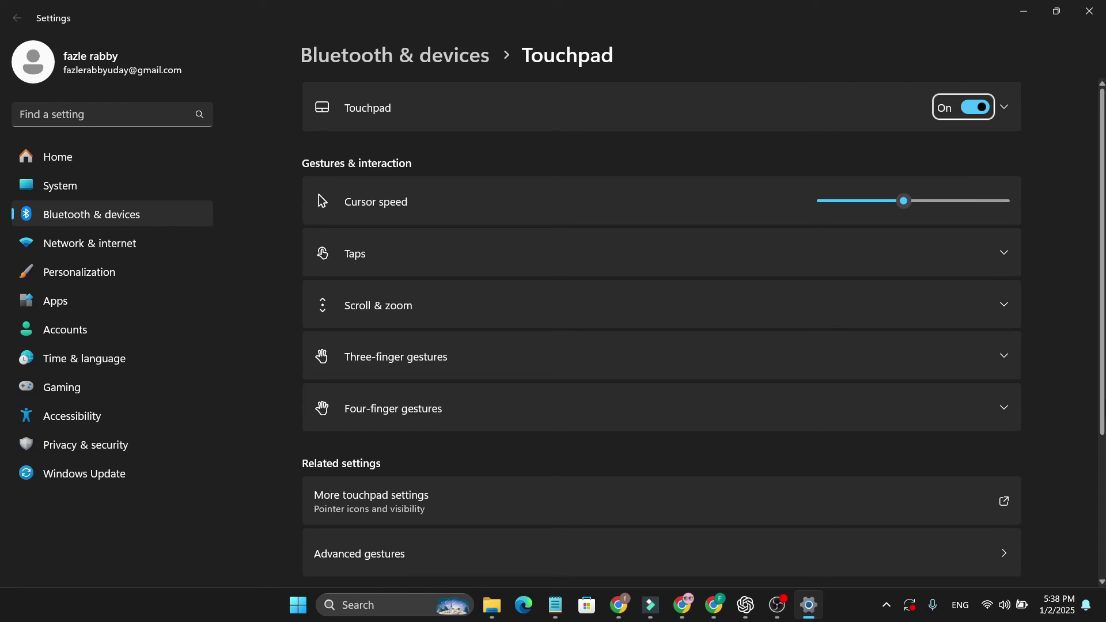